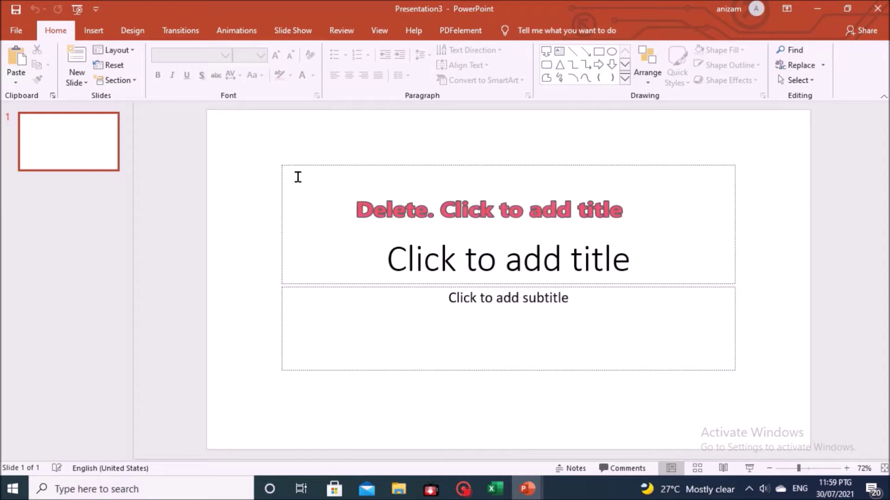
Delete the title placeholder and then the subtitle placeholder, leaving a blank slide
click(334, 283)
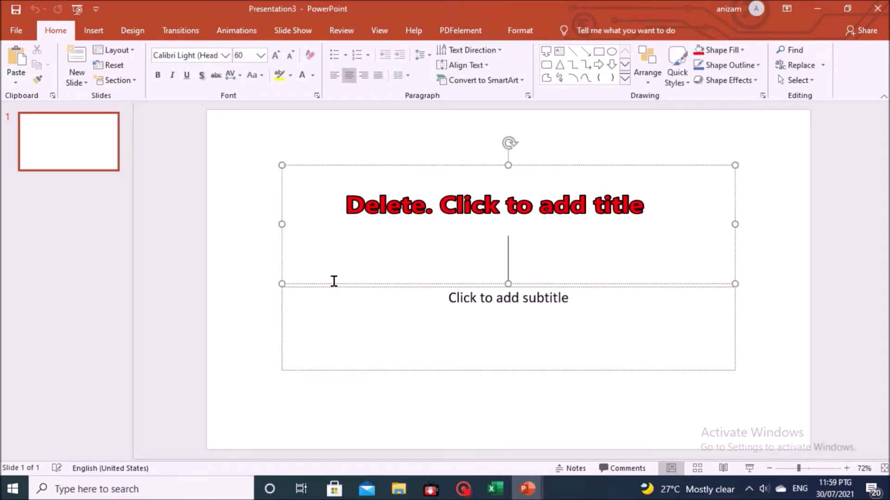
key(Delete)
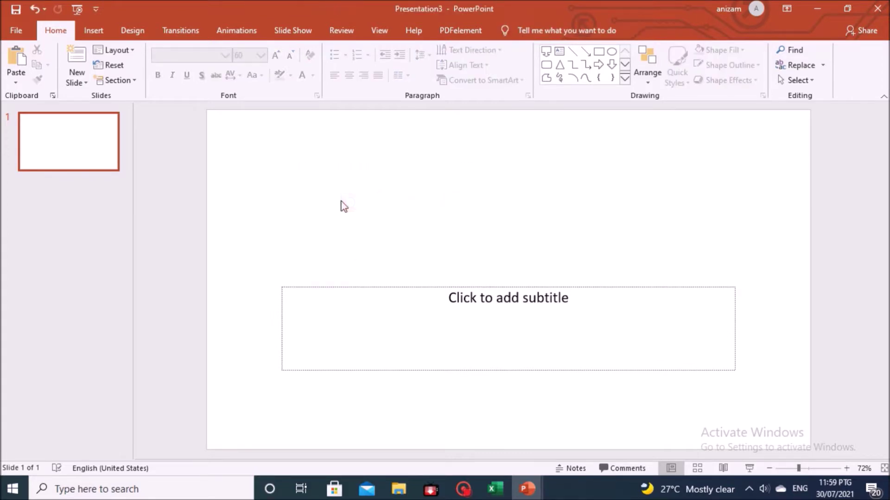
click(350, 291)
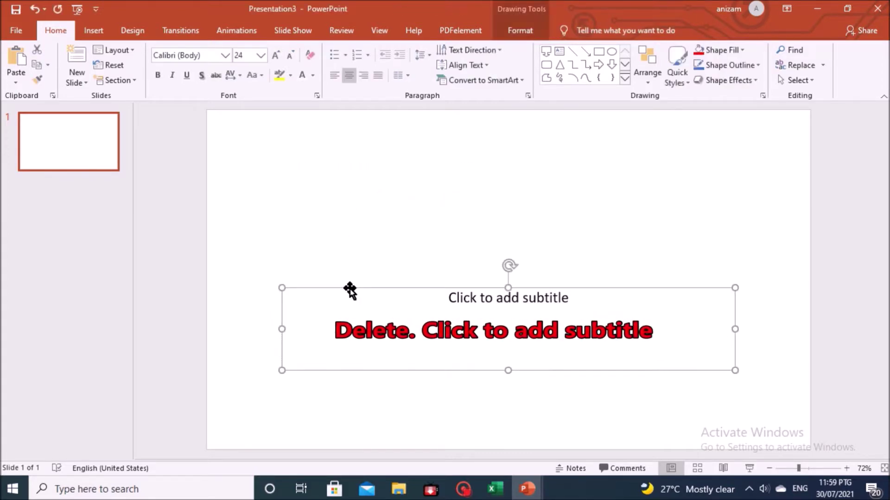
key(Delete)
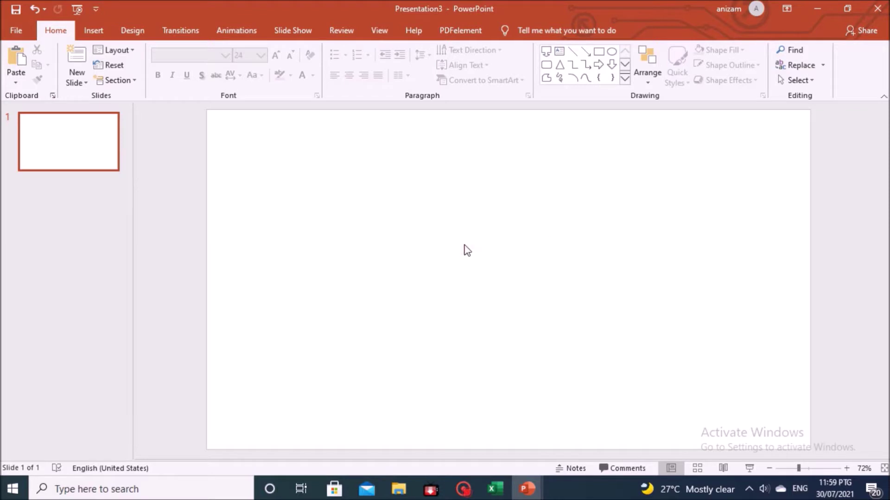
Insert 'GAWAKU BOWLING KELAPA .mp4' from the YOUTUBE UPLOAD folder onto the slide
click(94, 31)
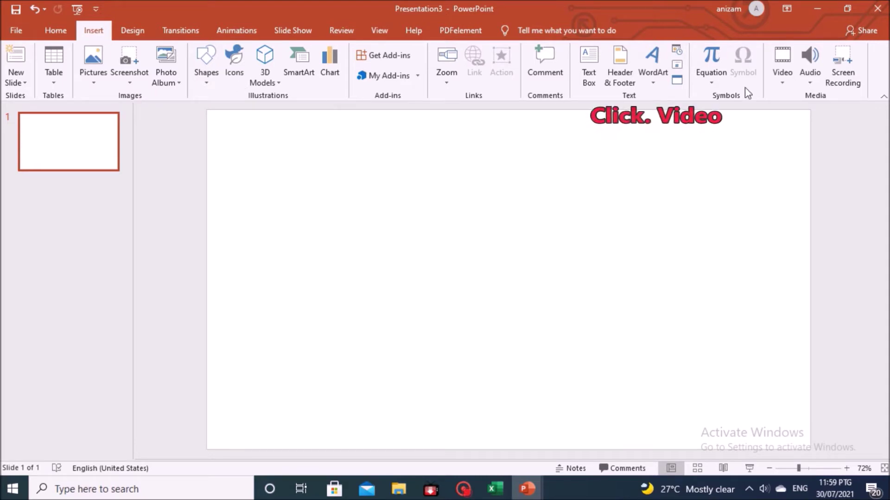
click(782, 82)
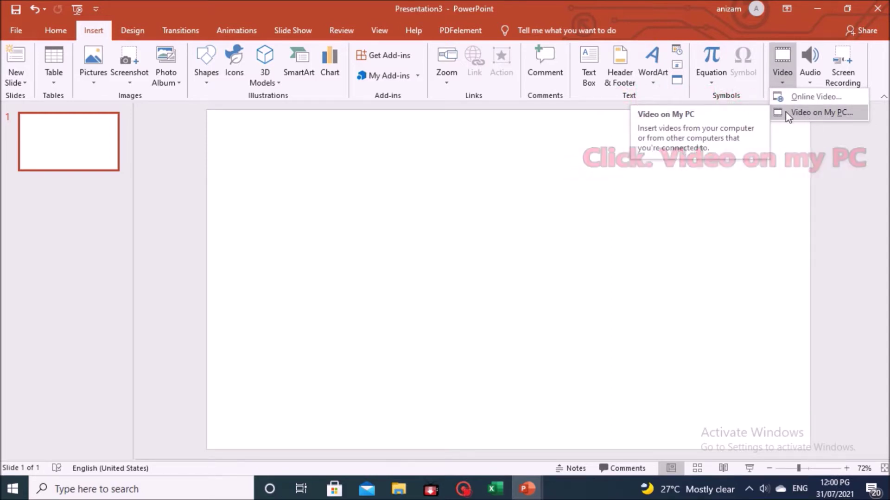
click(790, 113)
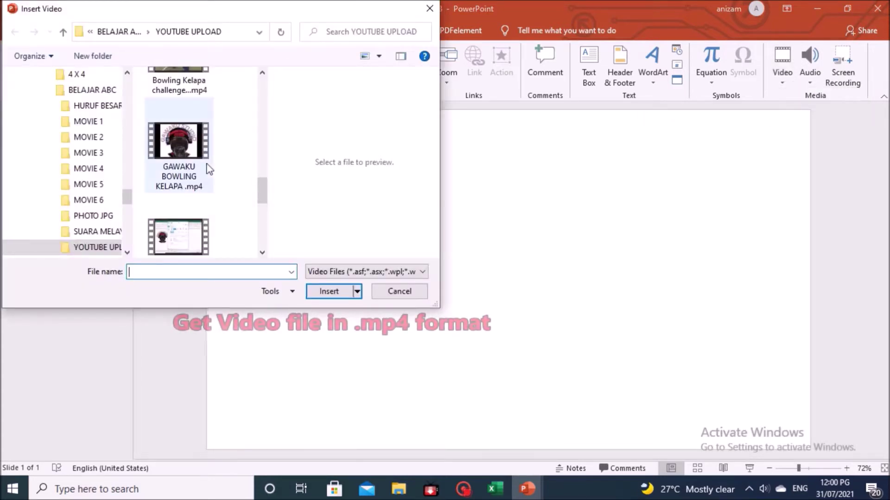
click(180, 154)
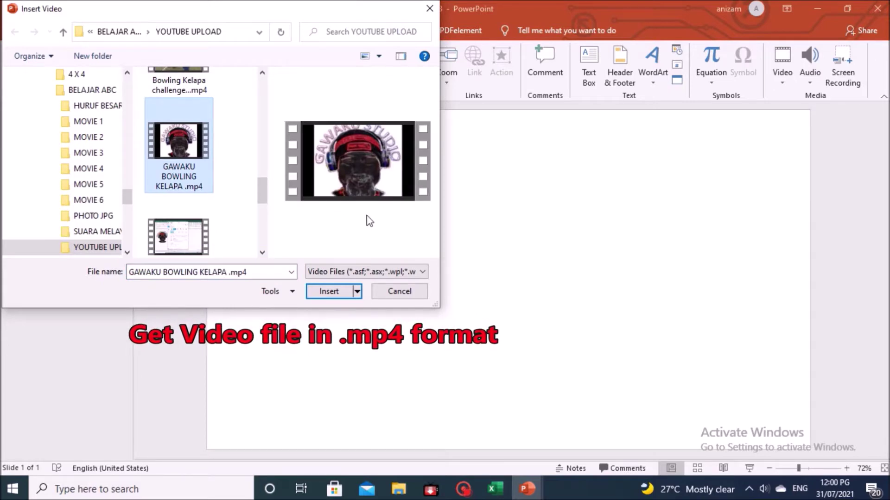
click(327, 292)
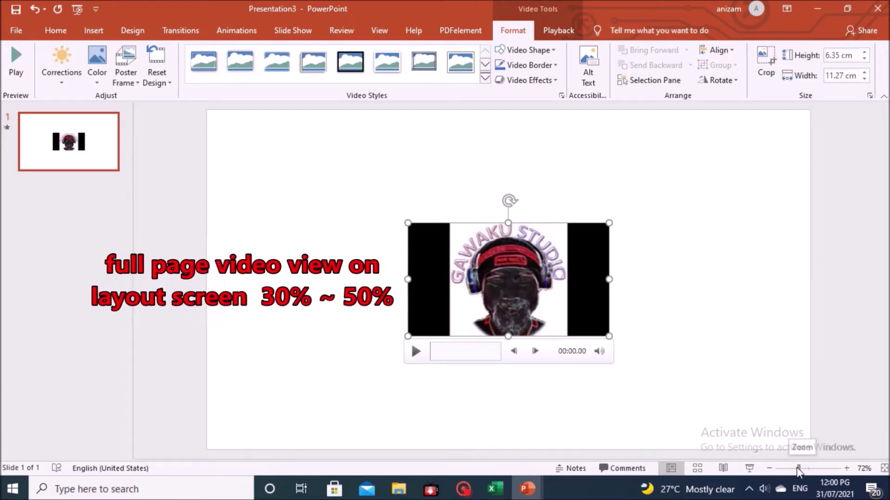
Stretch the video to fill the slide at 19.08 × 33.87 cm and test playback
drag(798, 470, 792, 469)
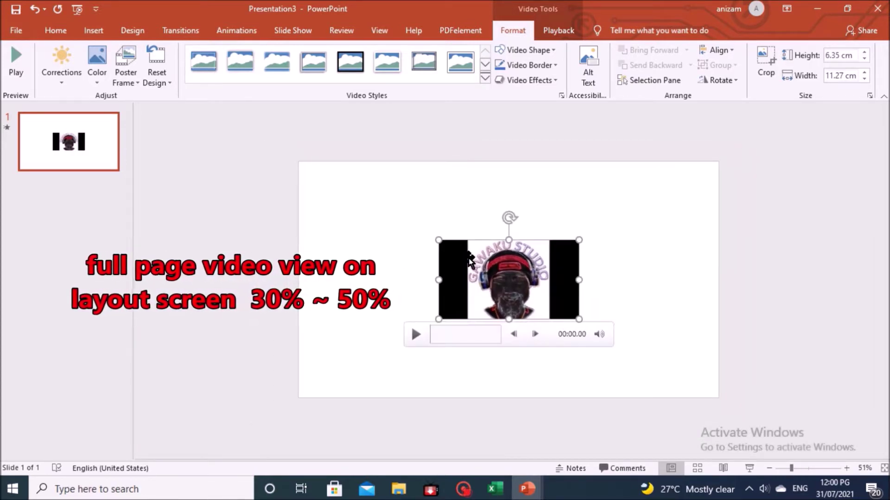
drag(439, 240, 298, 163)
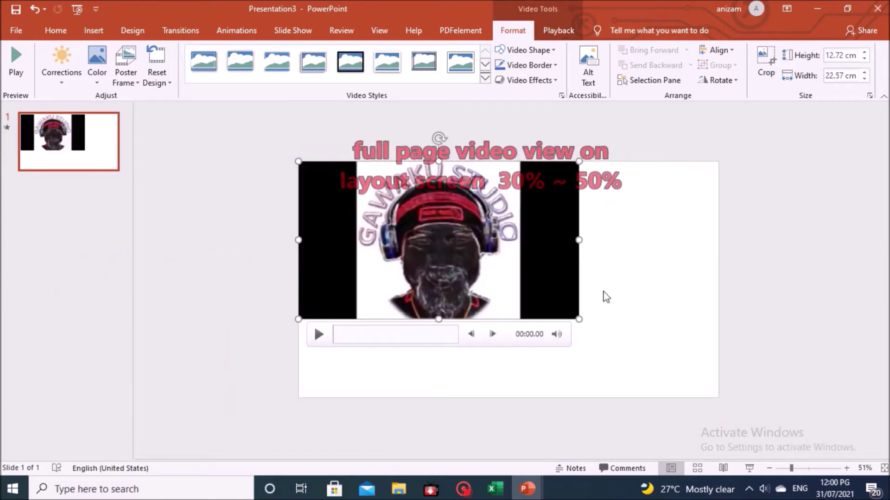
drag(579, 320, 719, 397)
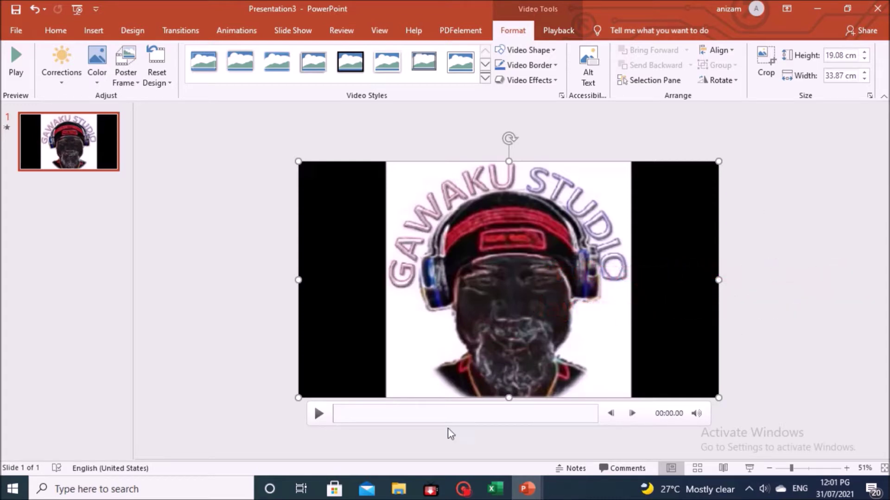
click(318, 414)
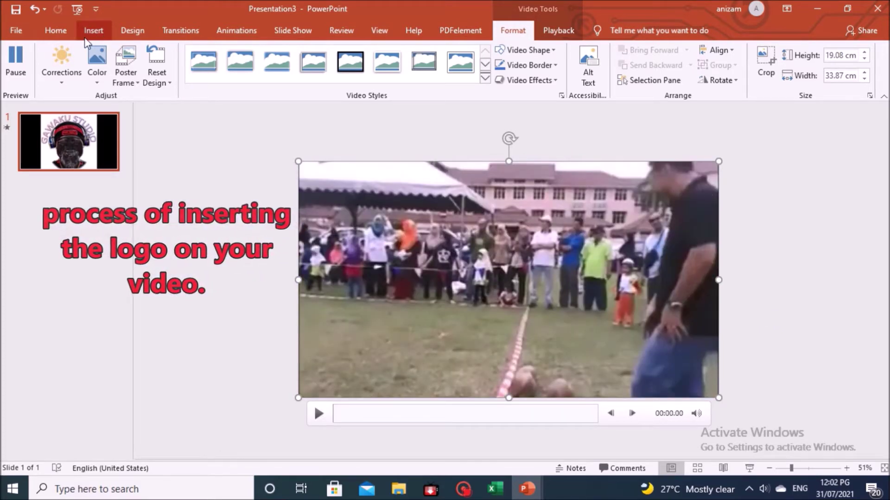
Insert the Un3titled.jpg logo picture from this device over the video's centre
click(94, 33)
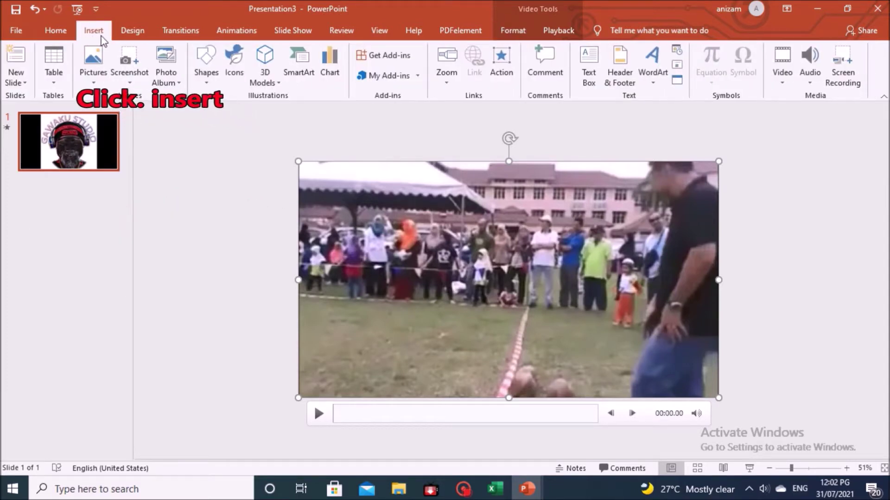
click(94, 85)
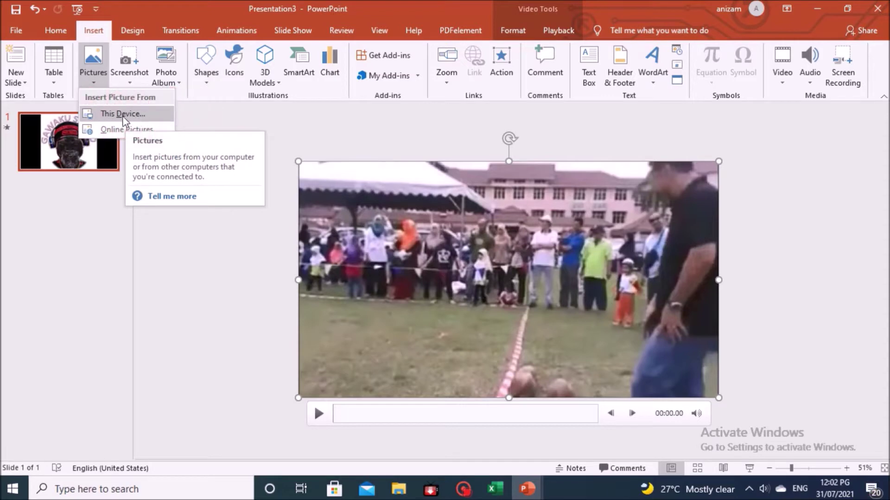
click(131, 118)
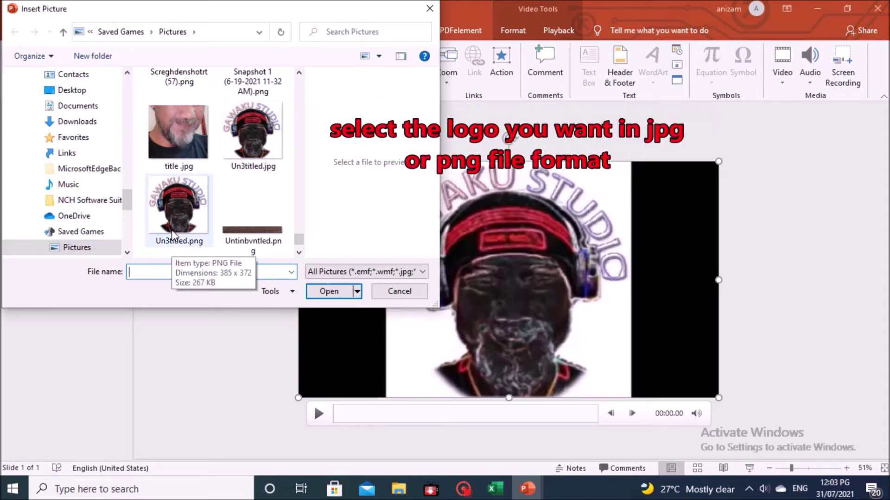
click(253, 134)
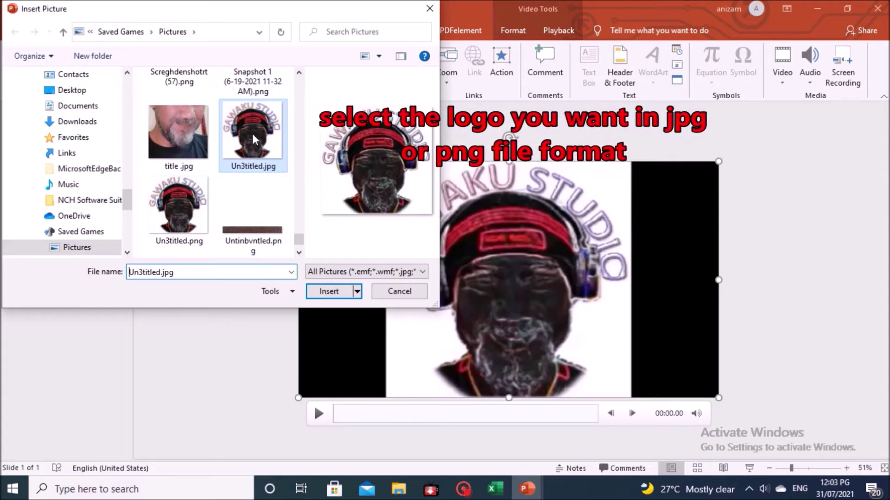
click(329, 291)
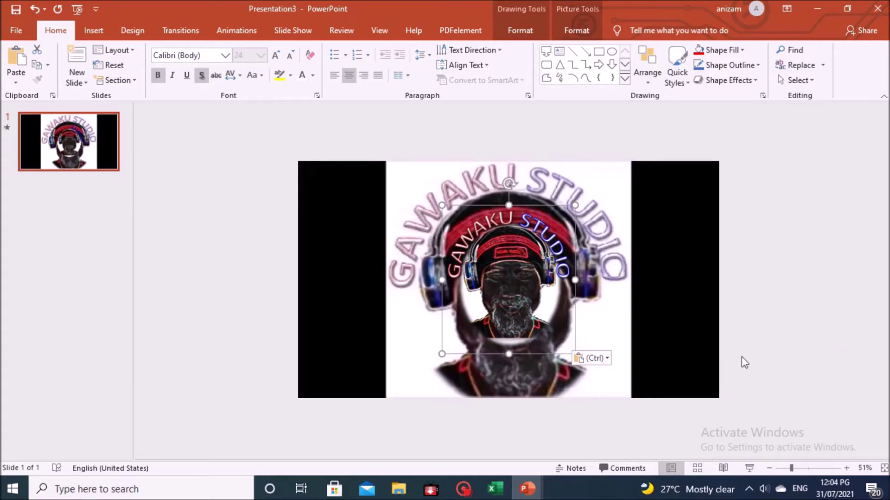
Shrink the Un3titled.jpg logo and move it into the video's bottom-right black area
mouse_move(661, 221)
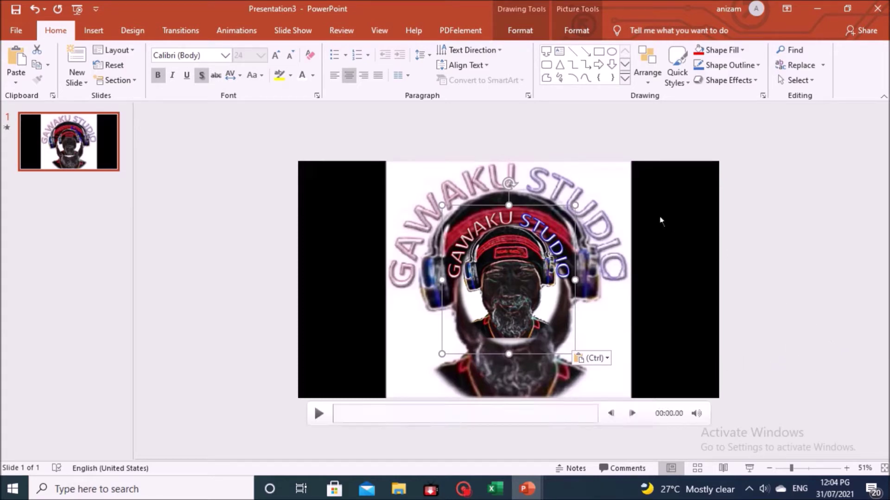
drag(572, 202, 504, 283)
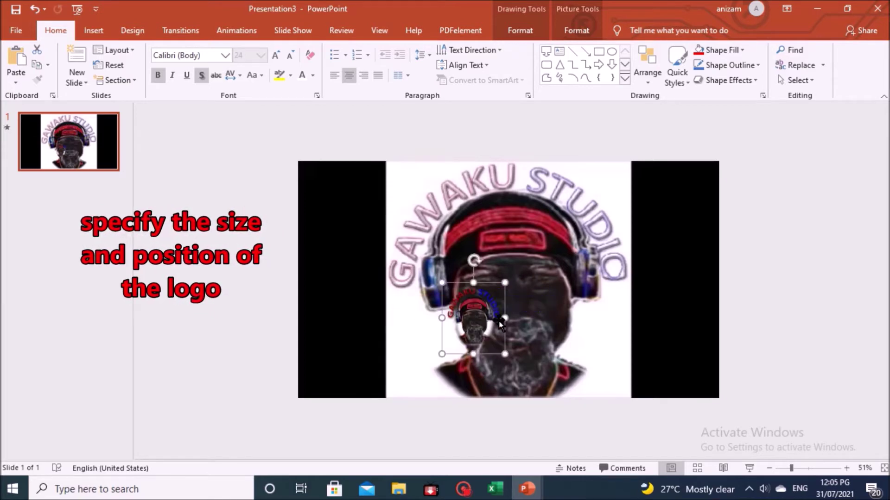
drag(480, 324, 673, 193)
drag(691, 222, 696, 354)
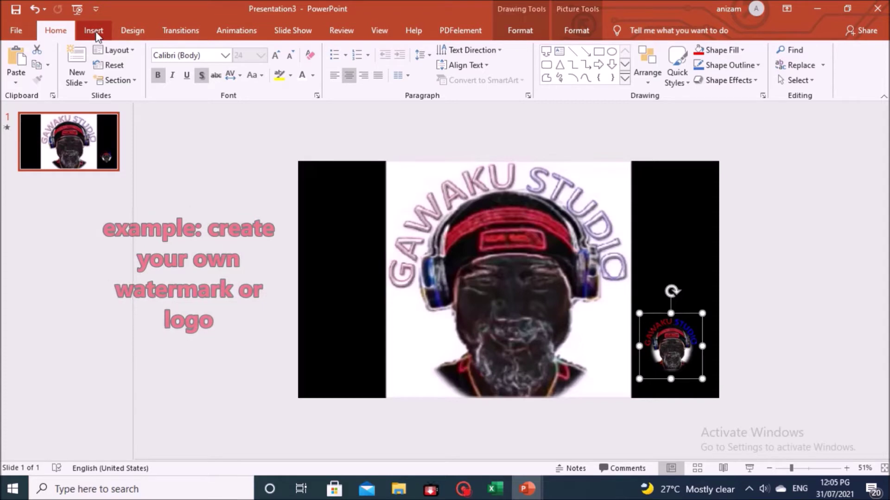
Draw a down-arrow callout on the right black strip and adjust its arrow
click(95, 32)
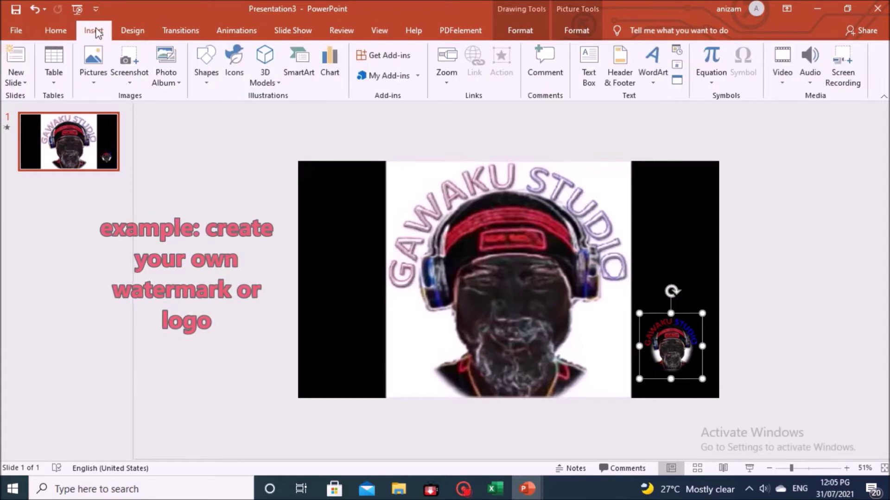
click(207, 65)
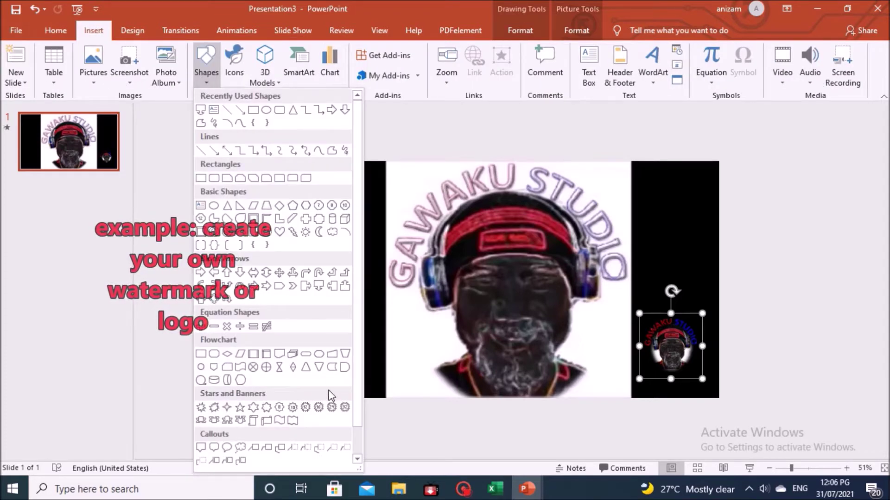
scroll(337, 378, down, 1)
click(308, 257)
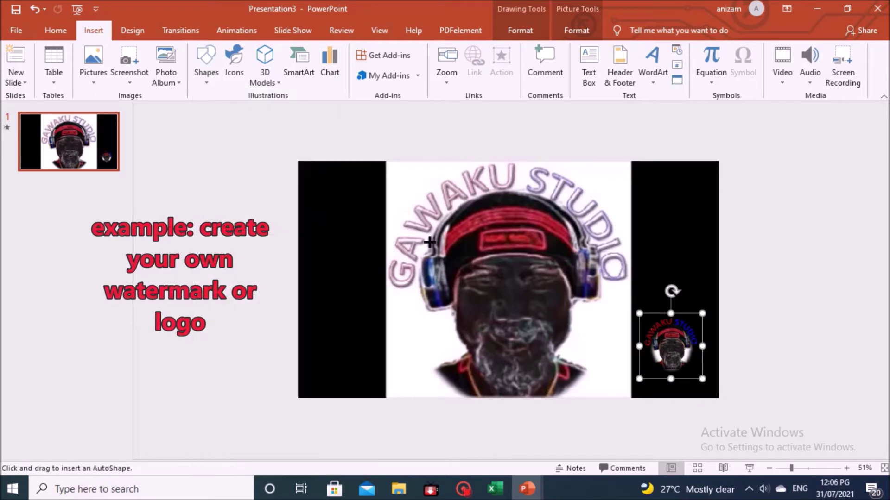
drag(691, 210, 713, 239)
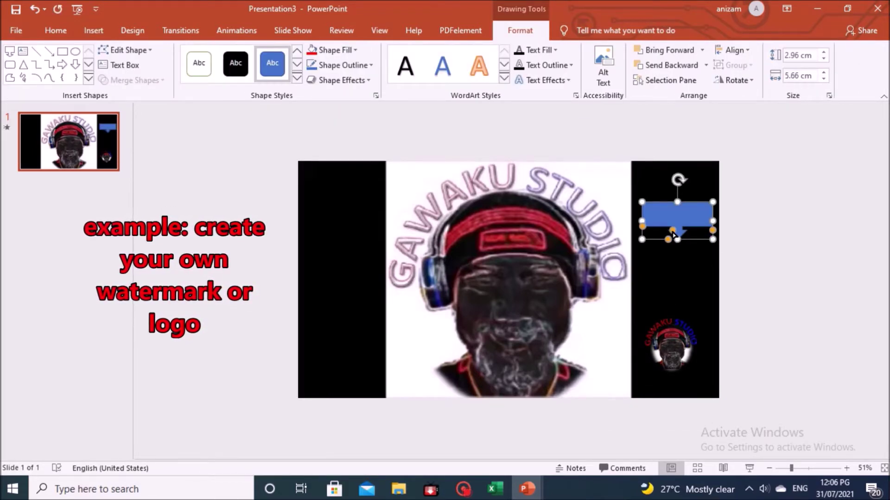
mouse_move(669, 240)
mouse_down()
mouse_move(647, 246)
mouse_move(669, 235)
mouse_up()
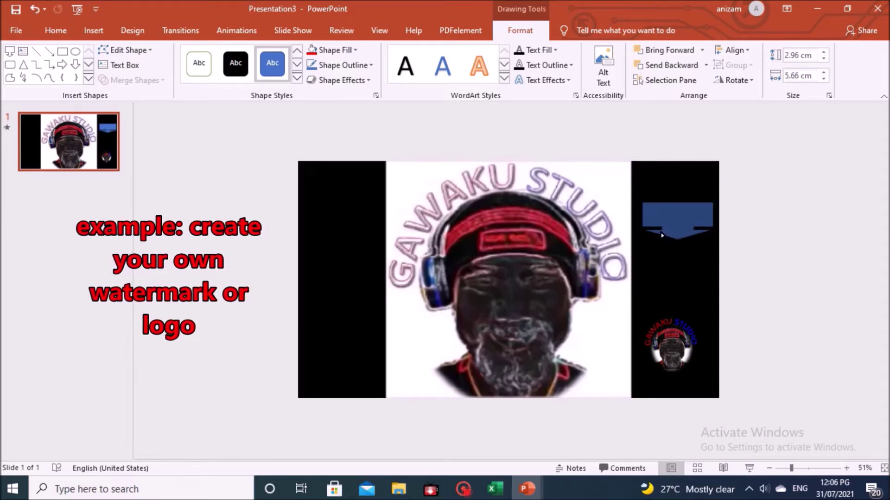
drag(662, 236, 662, 235)
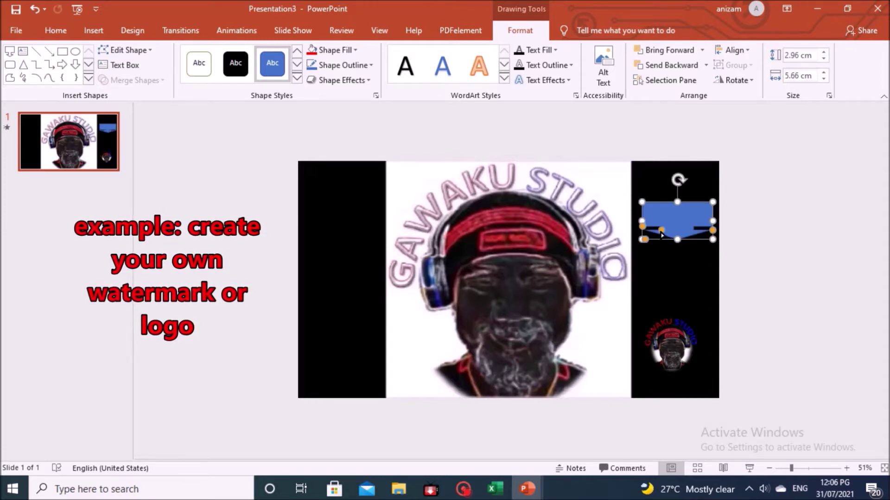
Fill the 2.96 × 5.66 cm callout with solid red
click(313, 52)
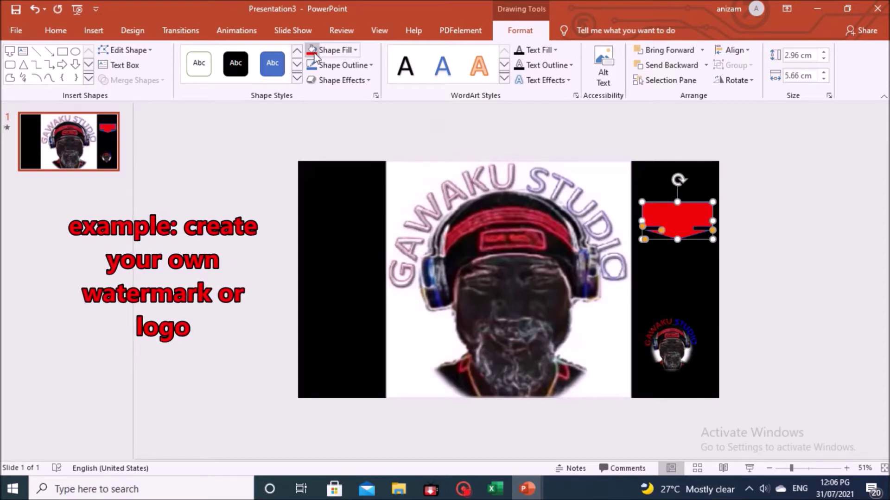
click(328, 82)
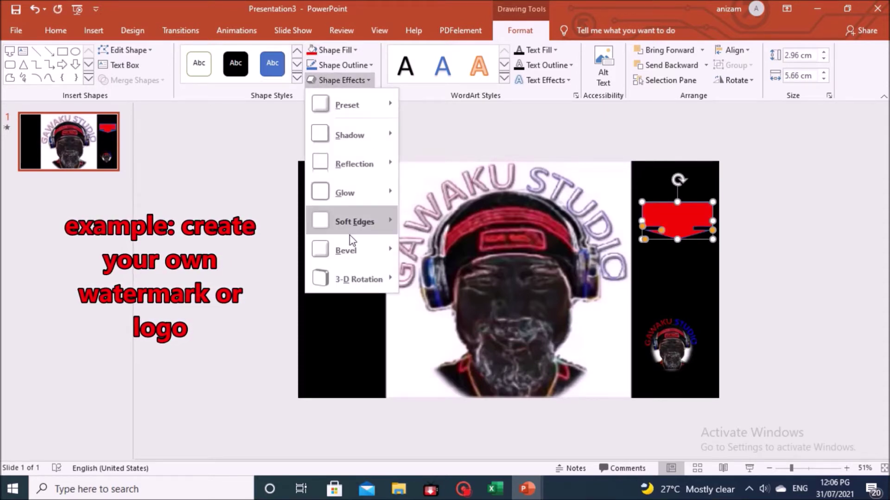
mouse_move(347, 250)
click(422, 352)
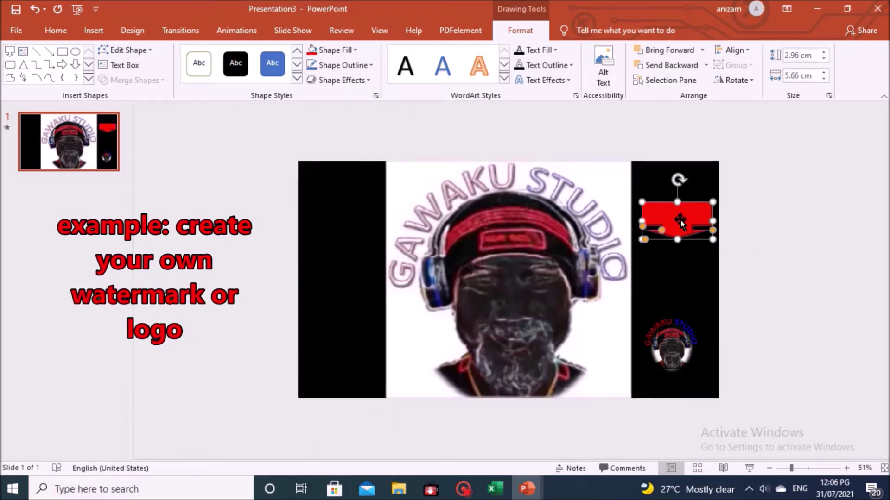
right_click(680, 223)
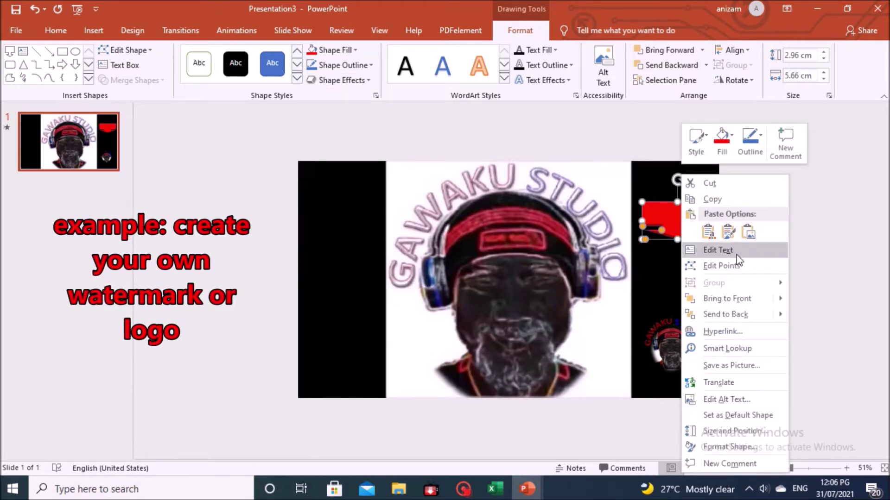
Type the word SUBSCRIBE inside the red callout and reselect the shape
click(718, 250)
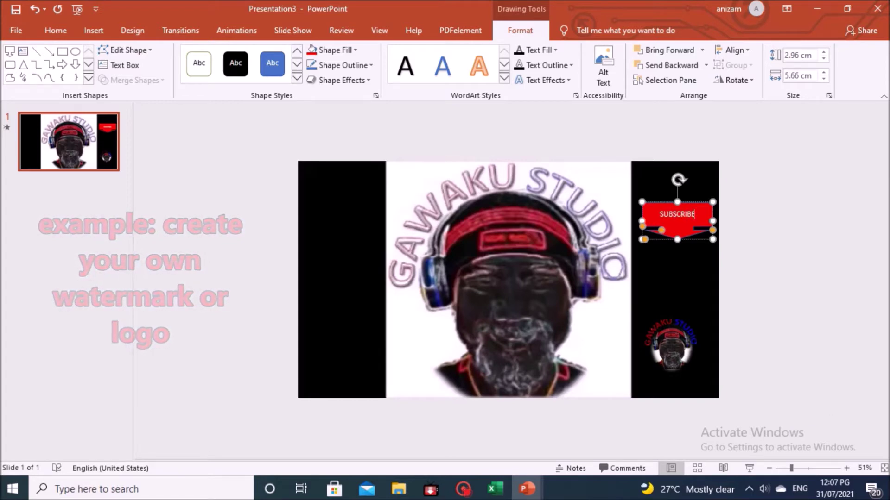
click(725, 207)
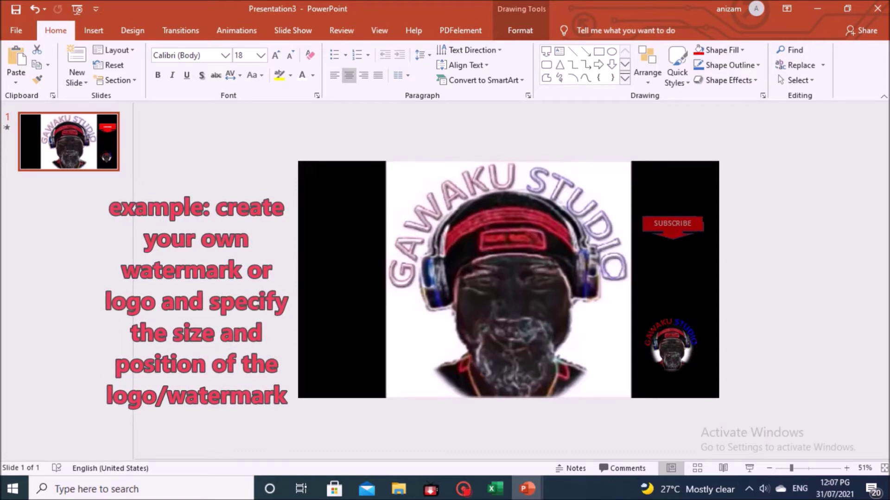
click(698, 225)
Drag the SUBSCRIBE callout directly under the small logo, then select the logo
mouse_move(685, 226)
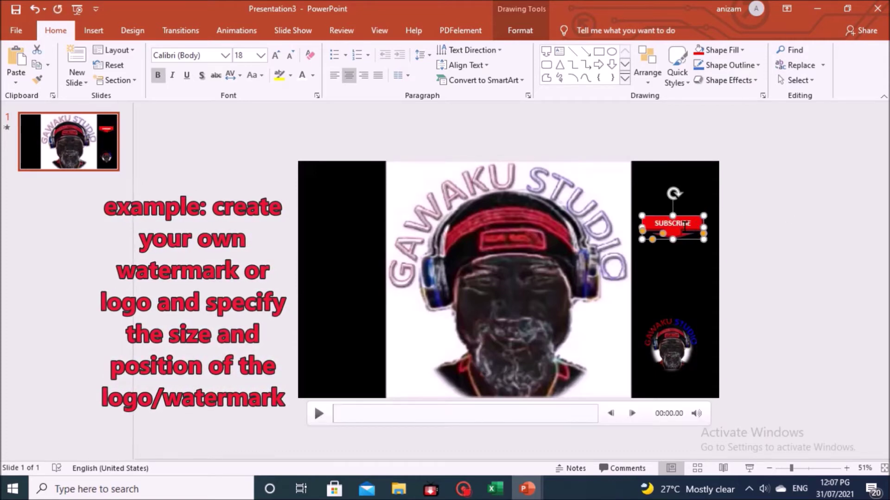
drag(697, 225, 692, 373)
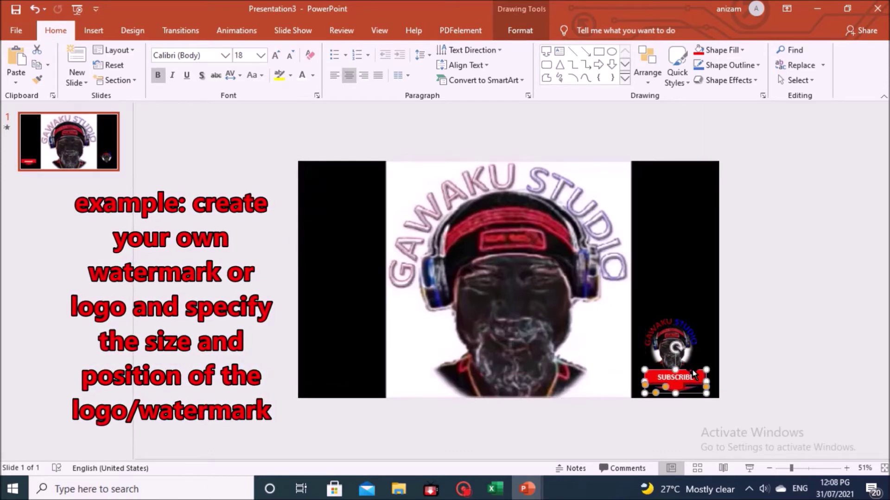
click(672, 341)
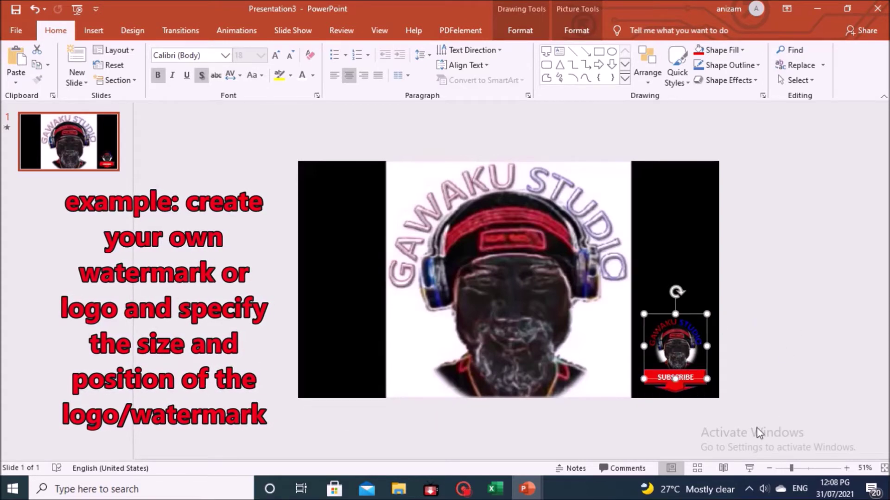
mouse_move(713, 402)
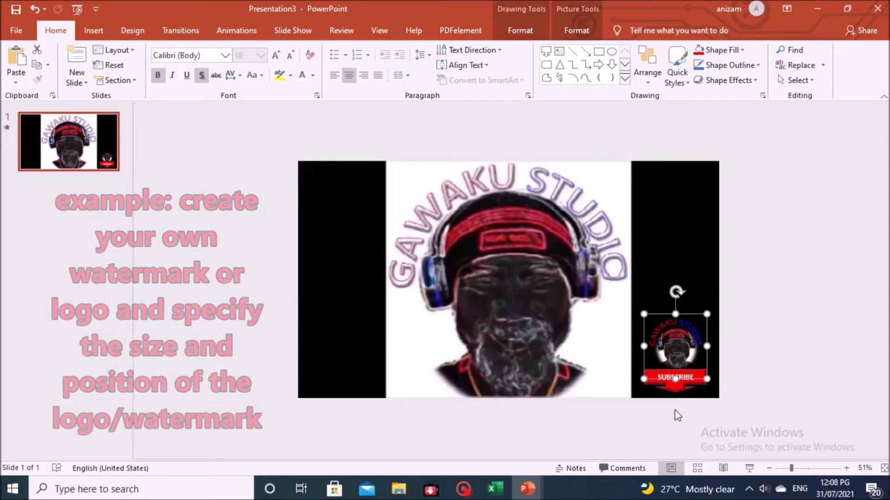
Group the selected logo and SUBSCRIBE callout, then nudge the group into the bottom-right corner
shift+click(678, 391)
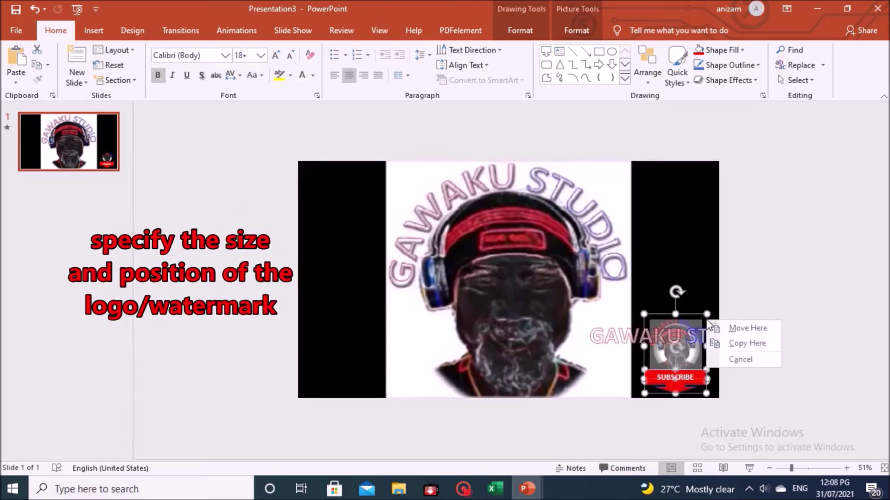
right_click(708, 321)
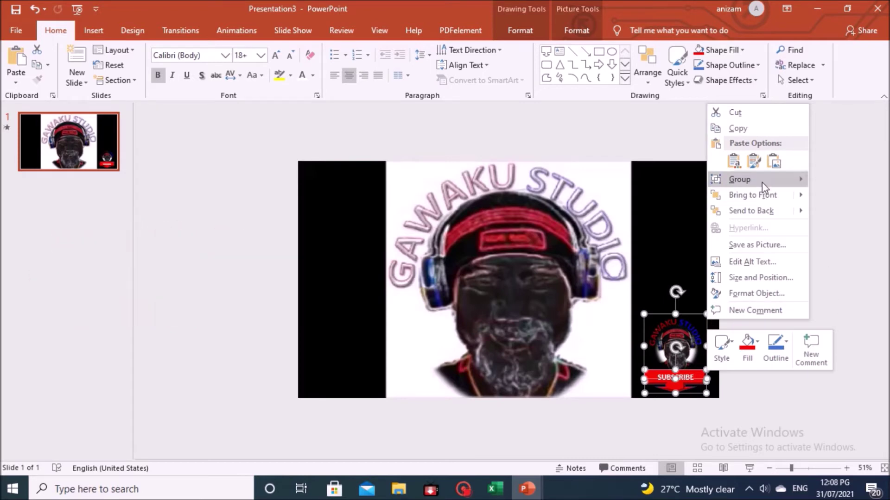
mouse_move(766, 181)
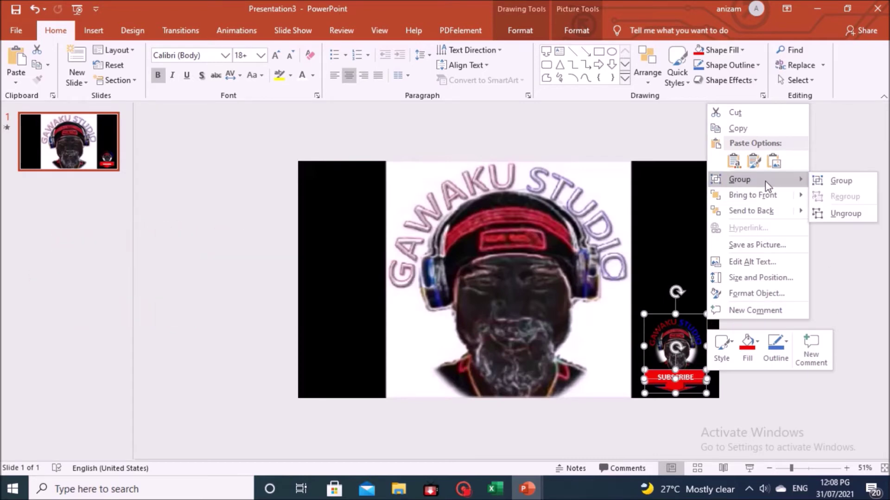
click(841, 181)
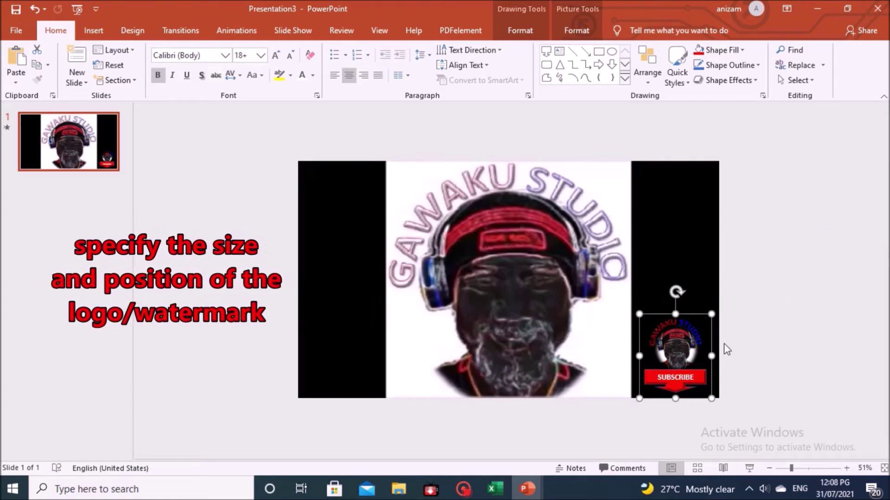
mouse_move(721, 329)
mouse_move(689, 345)
mouse_down()
mouse_move(690, 198)
mouse_move(353, 201)
mouse_move(352, 345)
mouse_move(344, 347)
mouse_move(686, 346)
mouse_up()
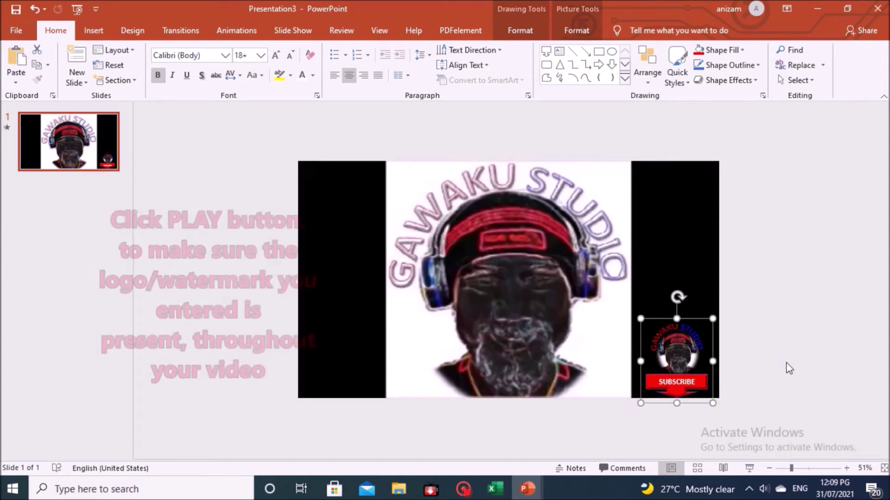
Play the video to confirm the logo-and-SUBSCRIBE watermark stays visible throughout
mouse_move(402, 399)
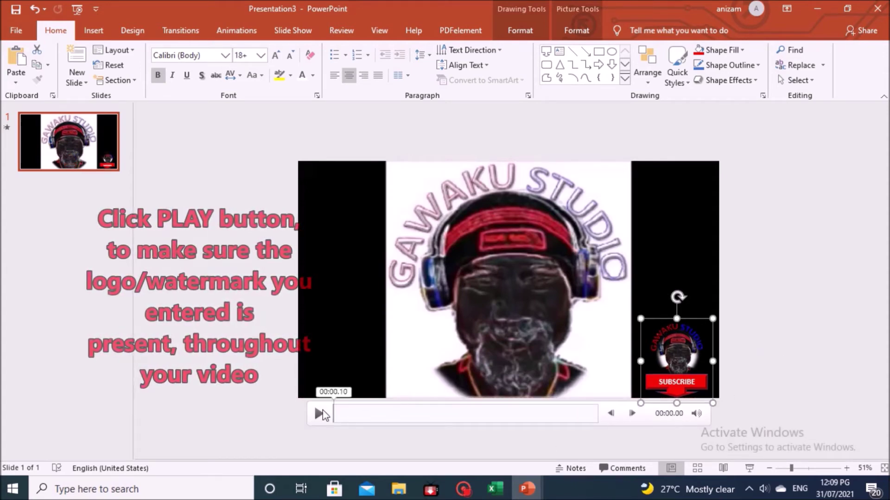
click(319, 417)
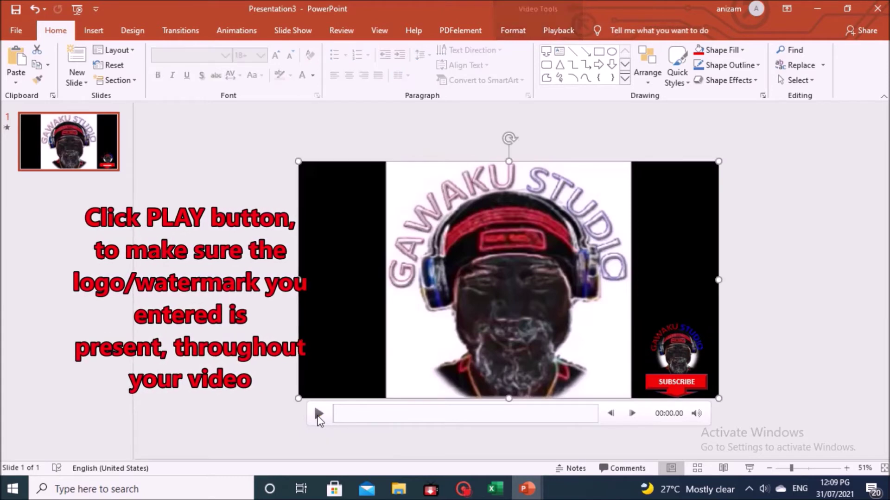
click(319, 414)
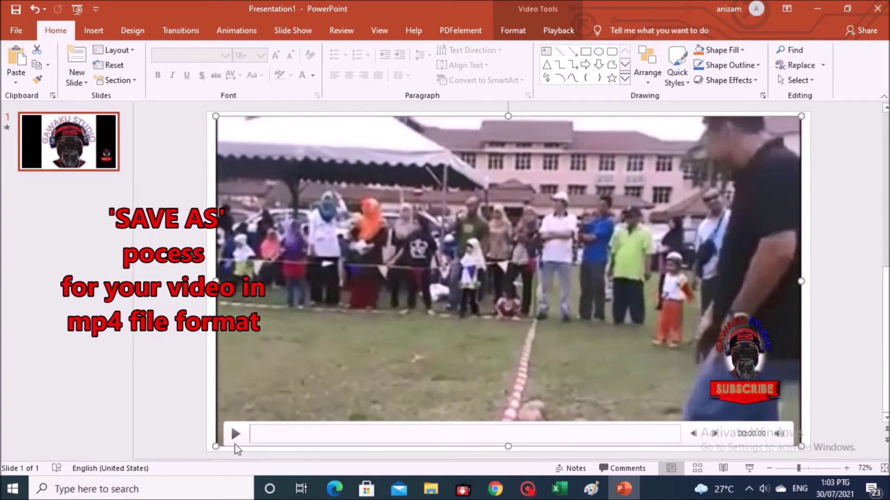
Export the presentation as a Full HD (1080p) video, bringing up the MP4 Save As dialog
click(15, 30)
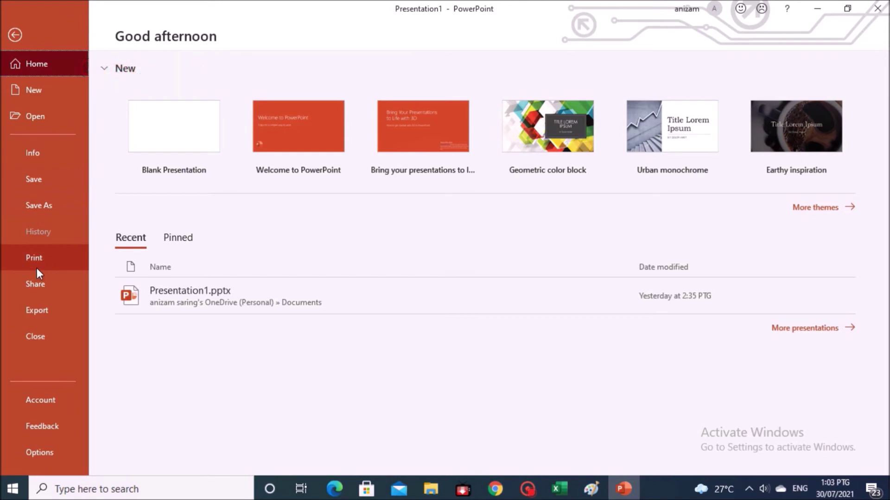
click(43, 310)
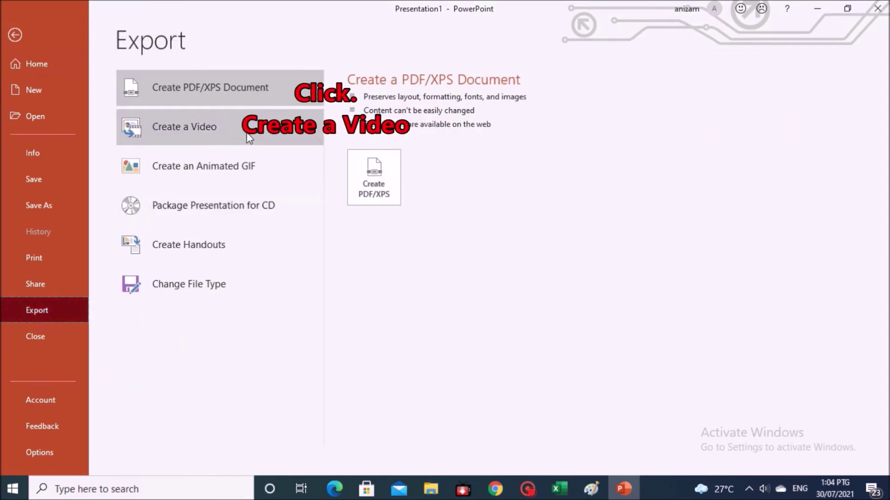
click(191, 130)
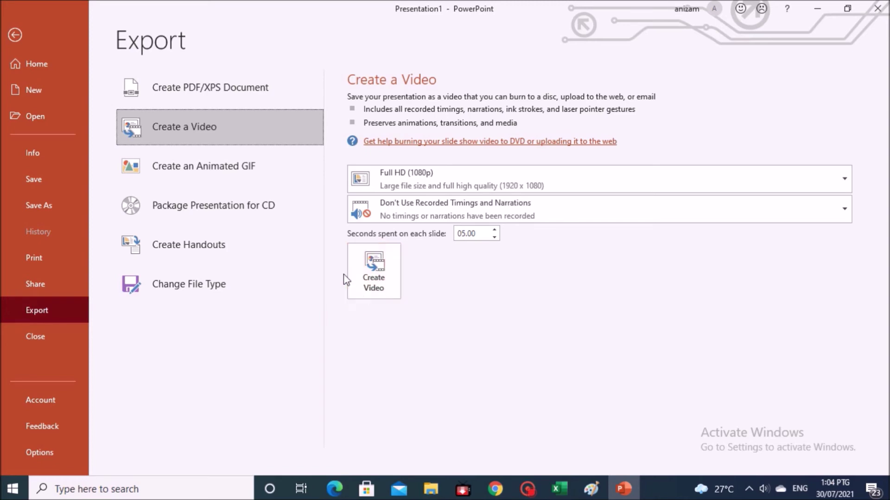
click(376, 271)
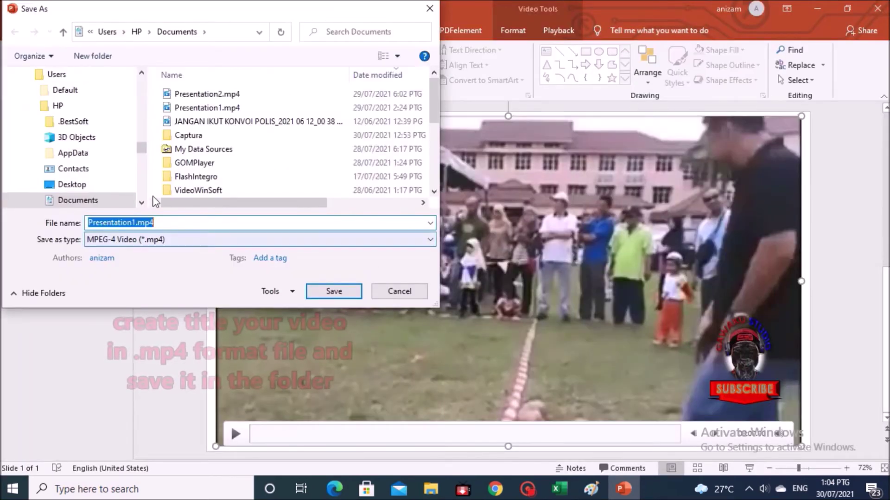
Rename the video file to MOVIE1.mp4, save it in Documents, then close the presentation
click(134, 223)
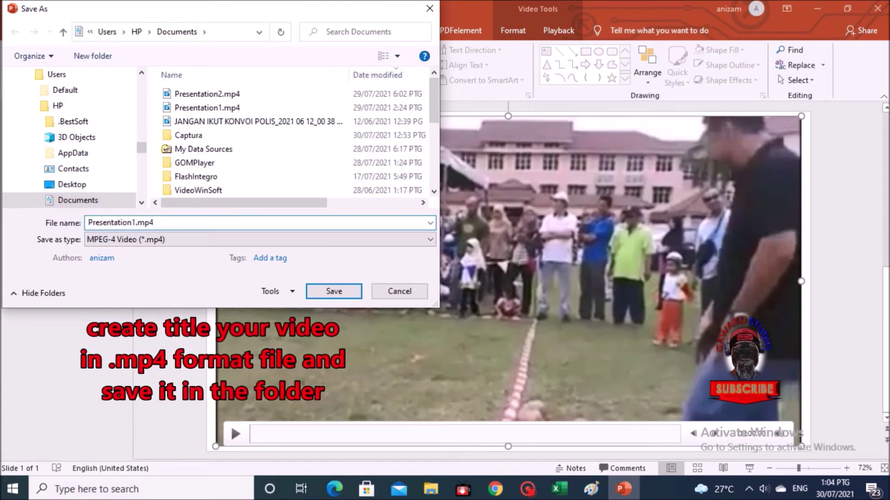
key(shift+Home)
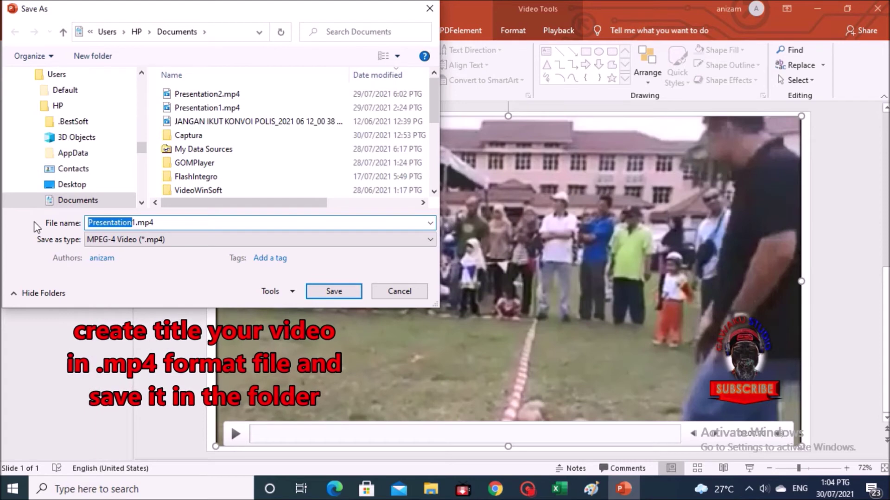
text(MOVIE)
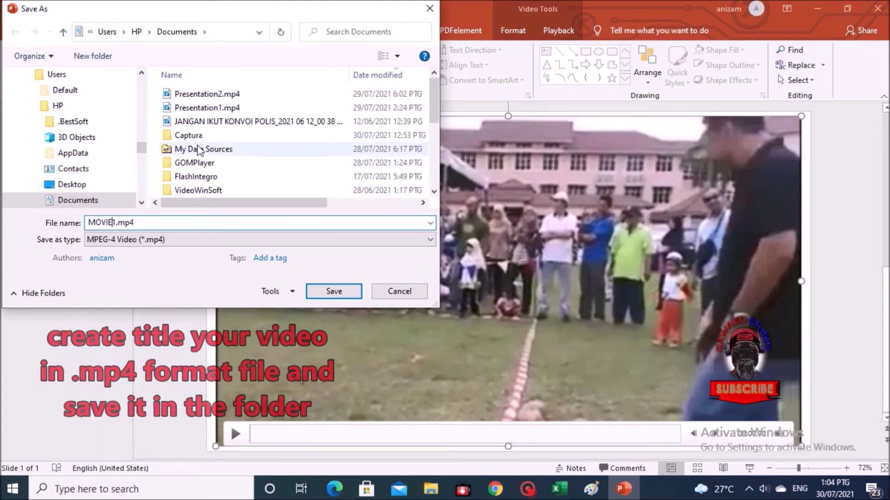
drag(142, 146, 142, 151)
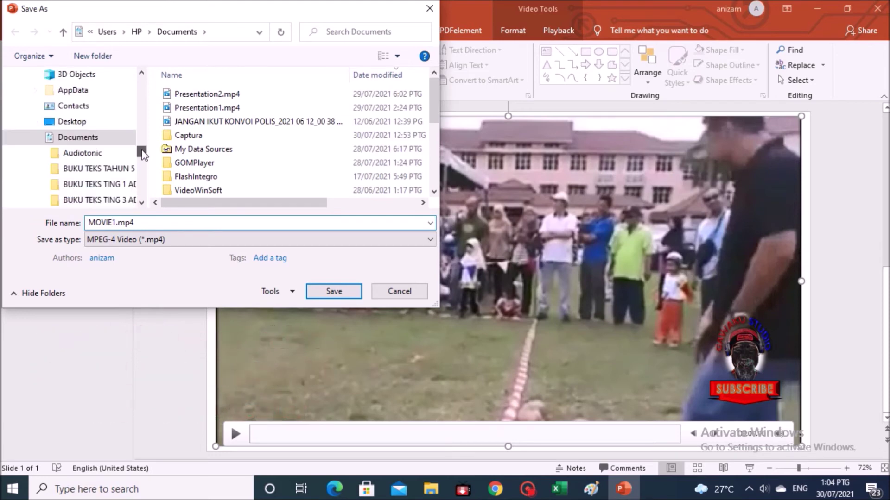
click(332, 292)
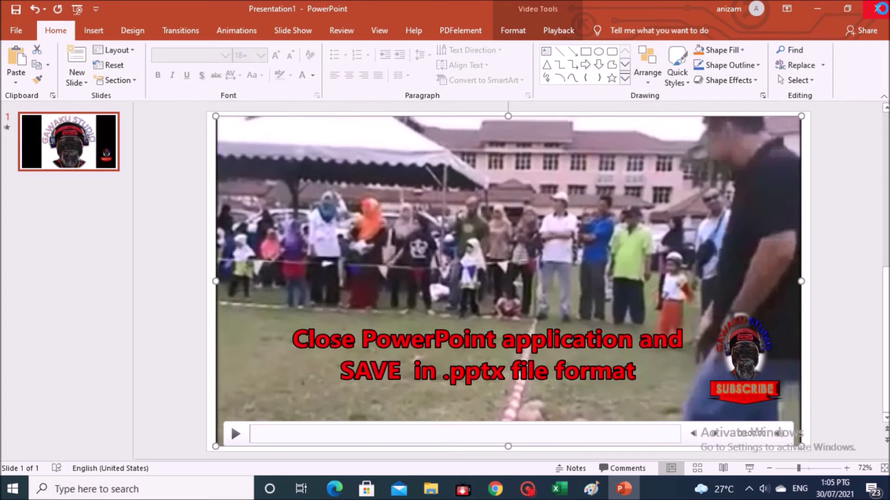
click(879, 8)
Confirm saving the presentation's changes as Presentation1.pptx in Documents
click(441, 322)
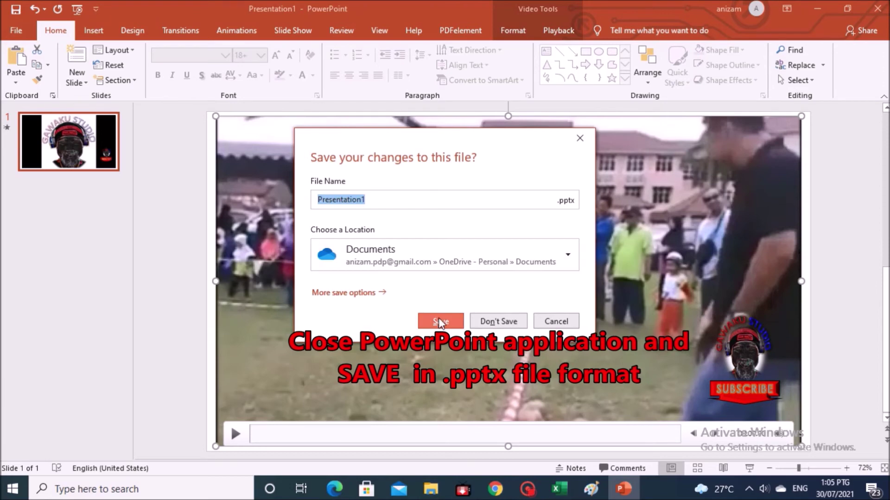